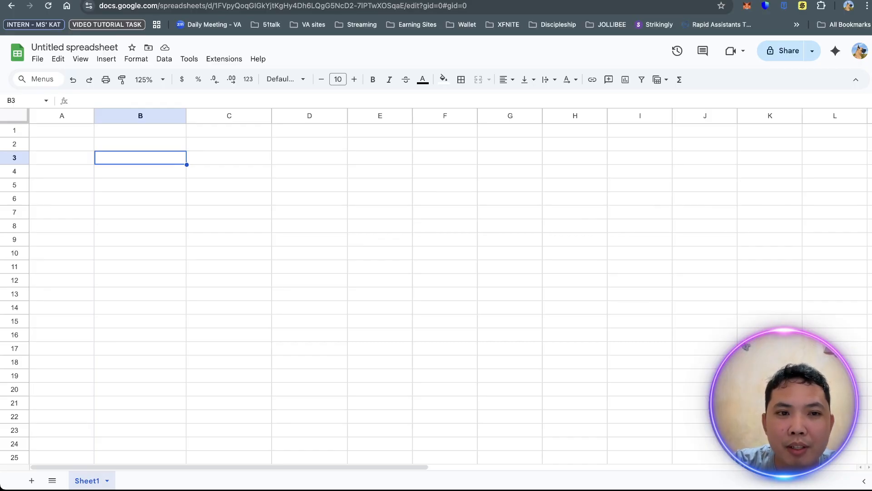
{"action": "left_click", "coordinate": [140, 185]}
{"action": "left_click", "coordinate": [140, 157]}
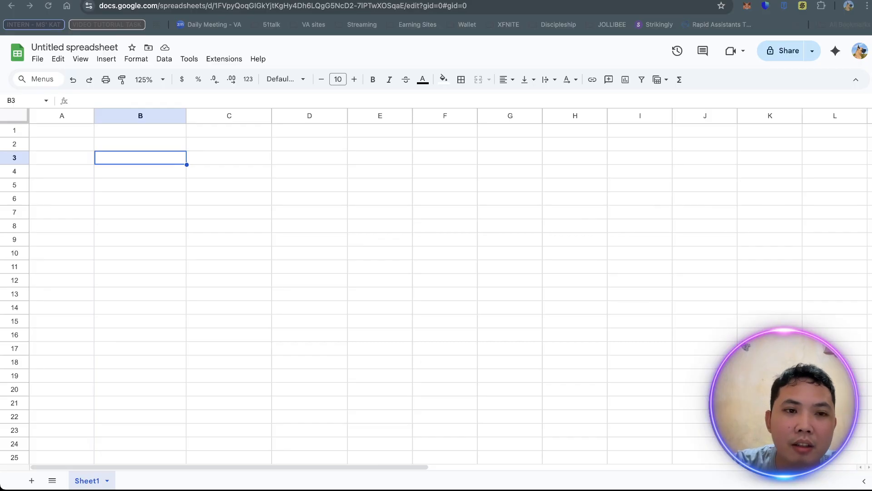
{"action": "left_click", "coordinate": [140, 185]}
{"action": "left_click", "coordinate": [61, 144]}
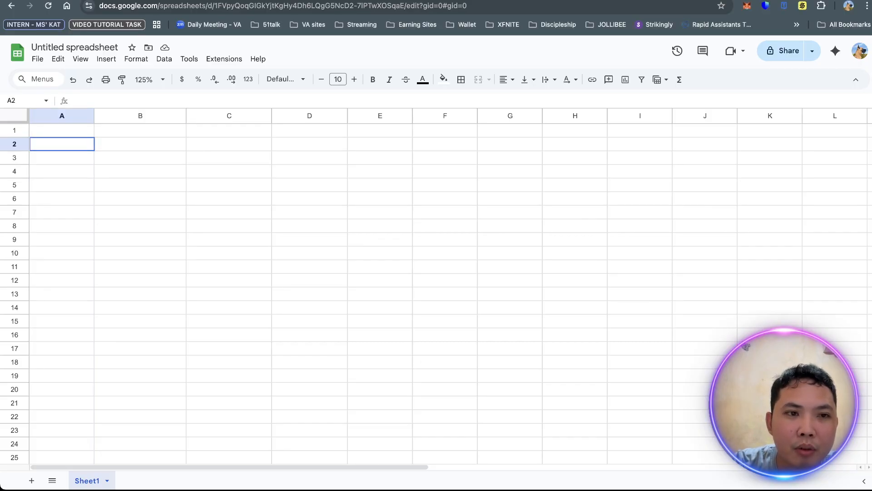
{"action": "left_click", "coordinate": [62, 116]}
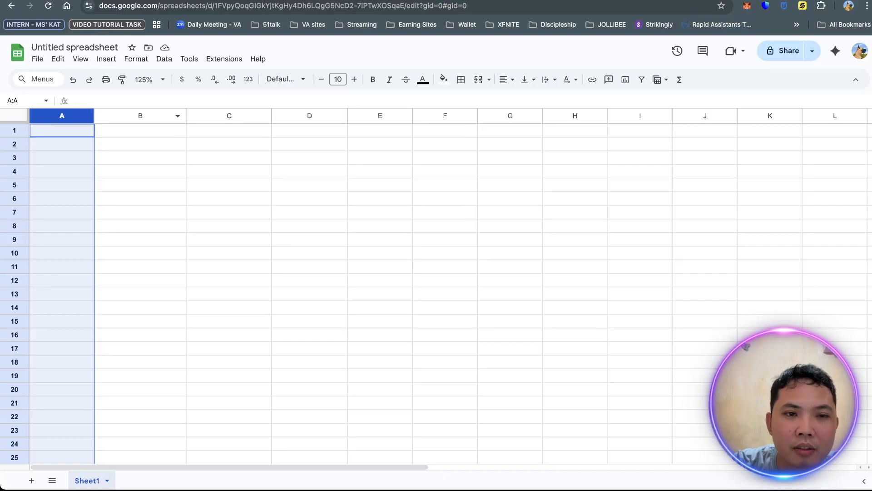
{"action": "left_click", "coordinate": [141, 116]}
{"action": "left_click", "coordinate": [141, 184]}
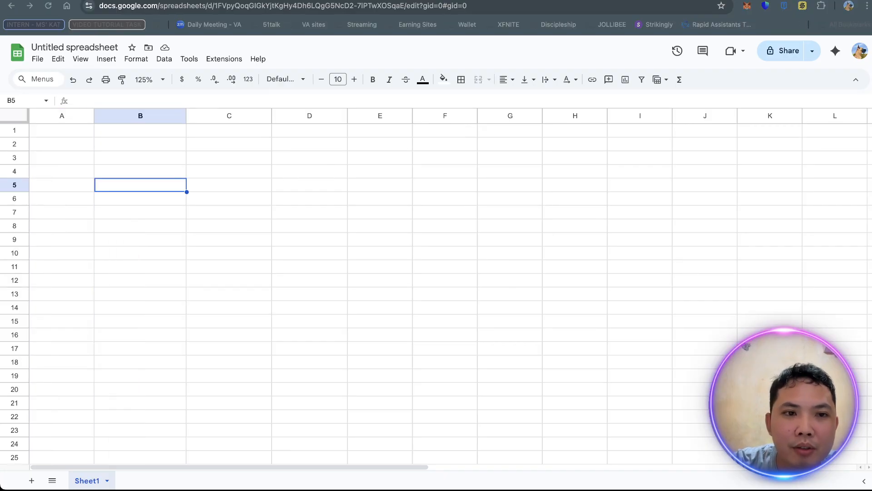
{"action": "left_click", "coordinate": [140, 144]}
{"action": "left_click", "coordinate": [141, 157]}
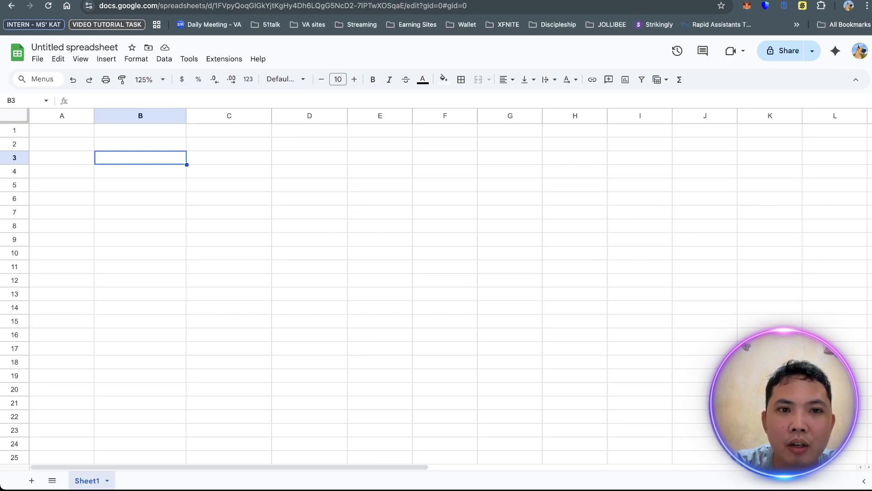
{"action": "type", "text": "O"}
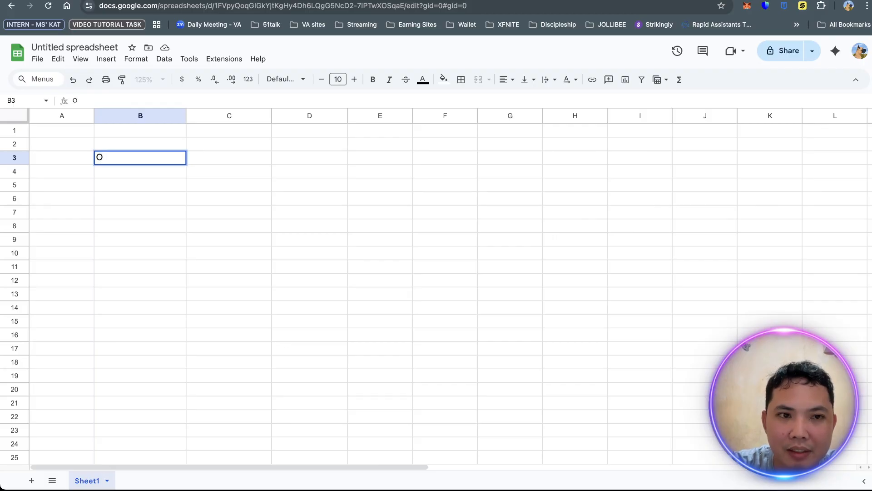
{"action": "type", "text": "CTOBER"}
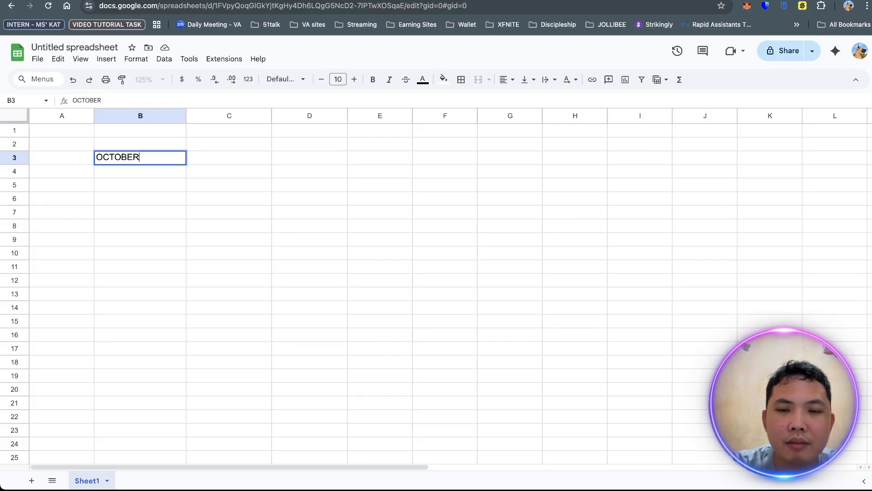
{"action": "key", "text": "BackSpace"}
{"action": "key", "text": "BackSpace"}
{"action": "key", "text": "BackSpace"}
{"action": "key", "text": "BackSpace"}
{"action": "key", "text": "BackSpace"}
{"action": "key", "text": "BackSpace"}
{"action": "key", "text": "BackSpace"}
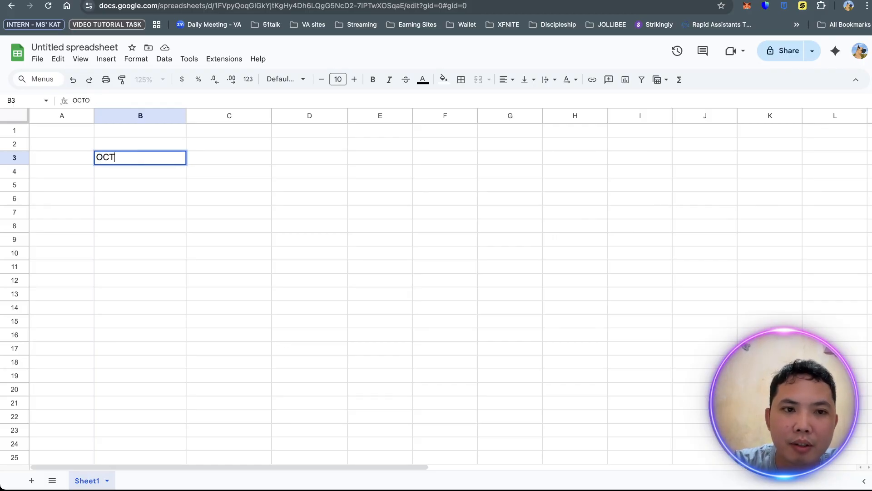
List SEPTEMBER, OCTOBER, NOVEMBER and DECEMBER down column B from B3 to B6, and select cell C3
{"action": "type", "text": "SEPTEMBER"}
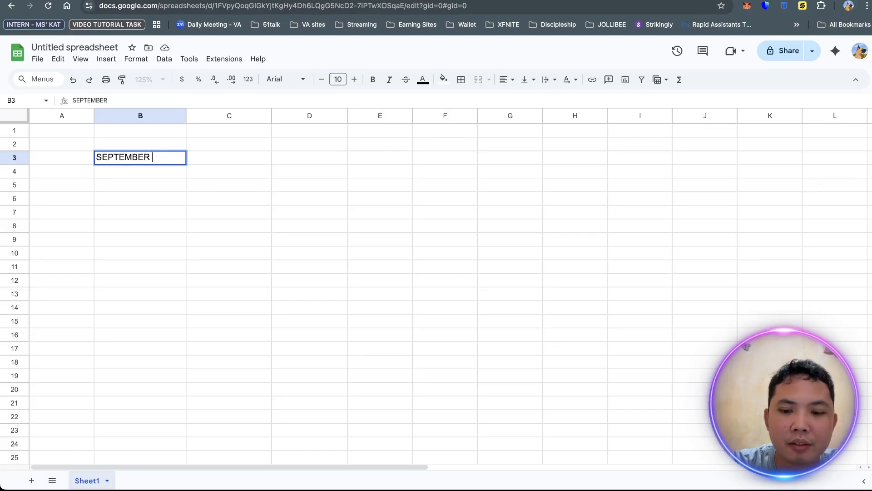
{"action": "key", "text": "Return"}
{"action": "type", "text": "OCTOBER"}
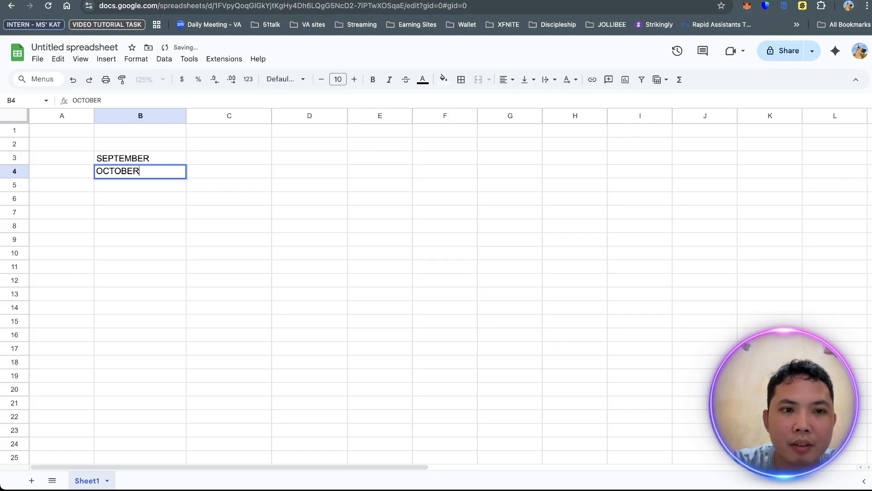
{"action": "key", "text": "Return"}
{"action": "type", "text": "NOVEMBER"}
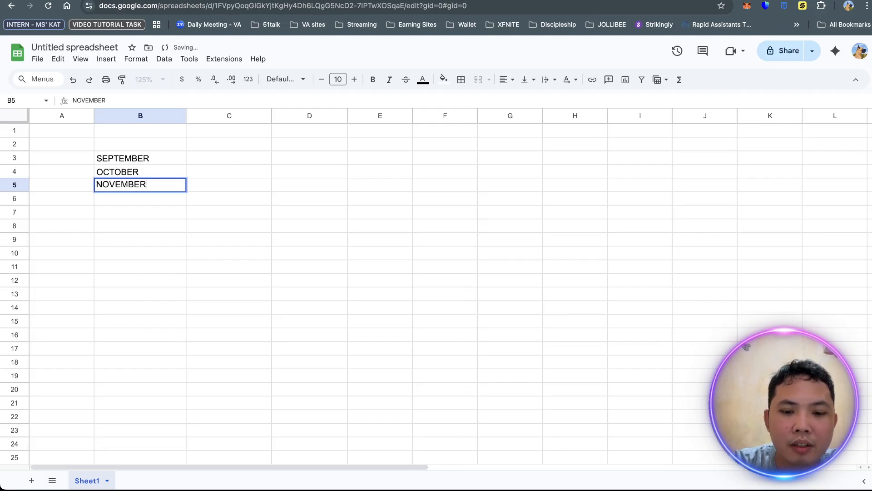
{"action": "key", "text": "Return"}
{"action": "type", "text": "DECEMBER"}
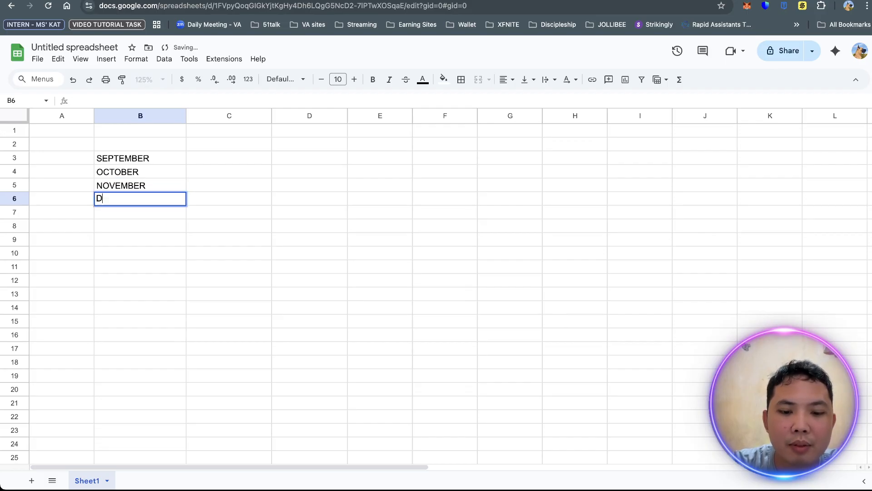
{"action": "key", "text": "Up"}
{"action": "key", "text": "Up"}
{"action": "key", "text": "Up"}
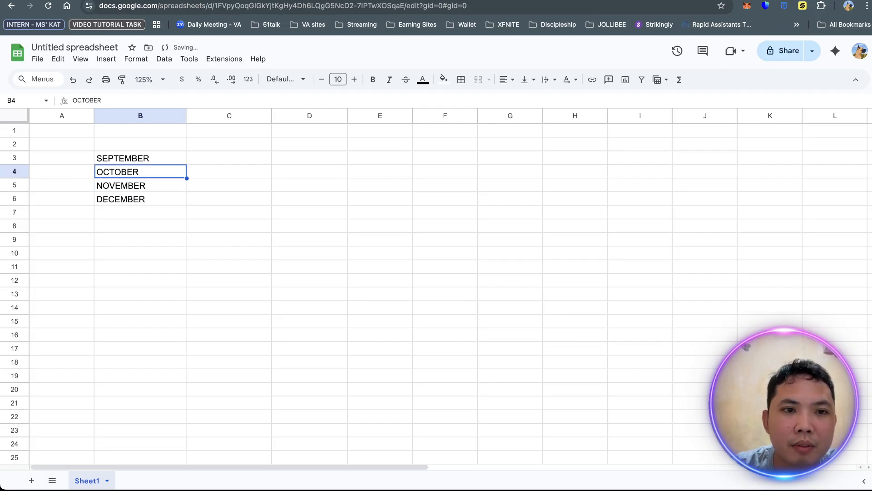
{"action": "key", "text": "Right"}
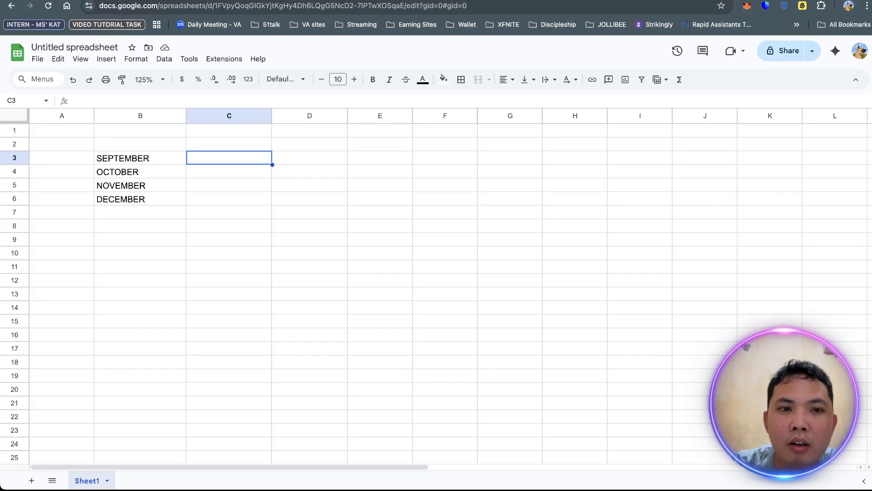
{"action": "key", "text": "super+Tab"}
{"action": "key", "text": "super+Tab"}
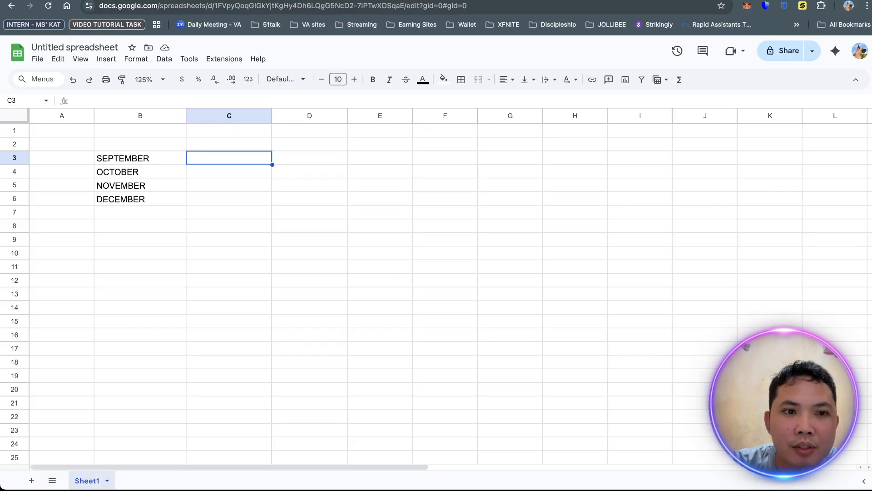
{"action": "key", "text": "super+Tab"}
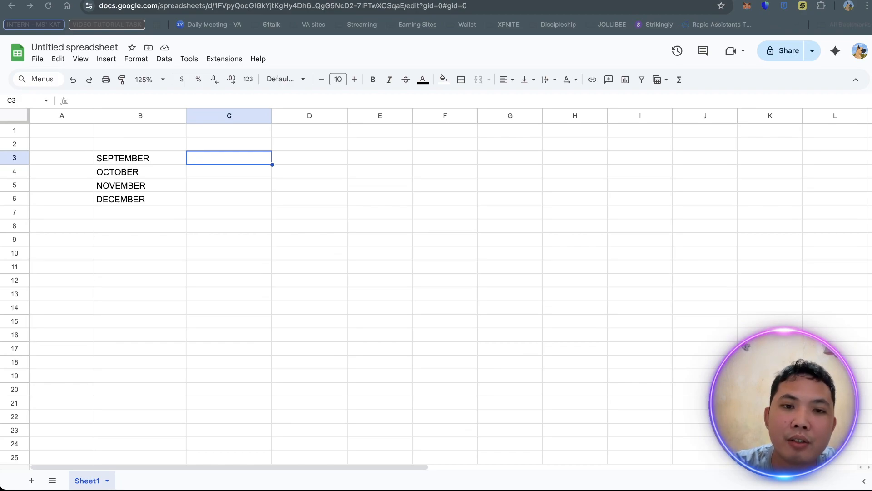
{"action": "key", "text": "super+Tab"}
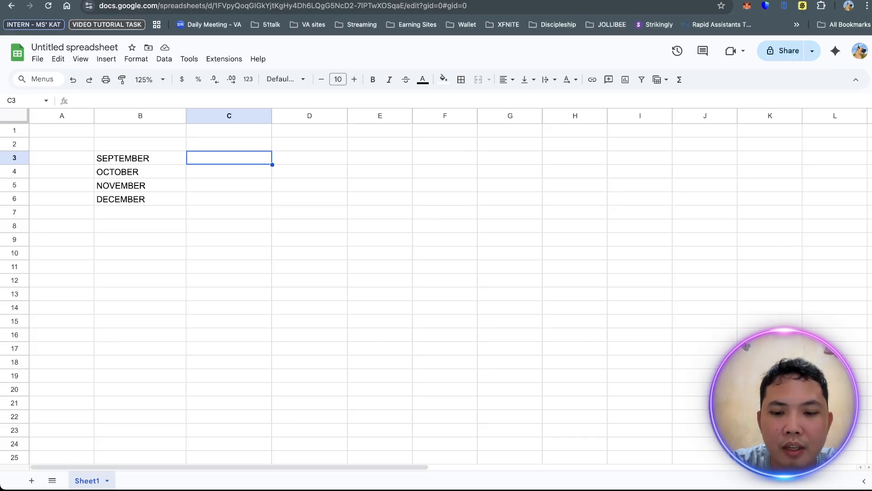
Enter the amounts 200, 300, 250 and 500 beside the four months in cells C3 to C6
{"action": "type", "text": "200"}
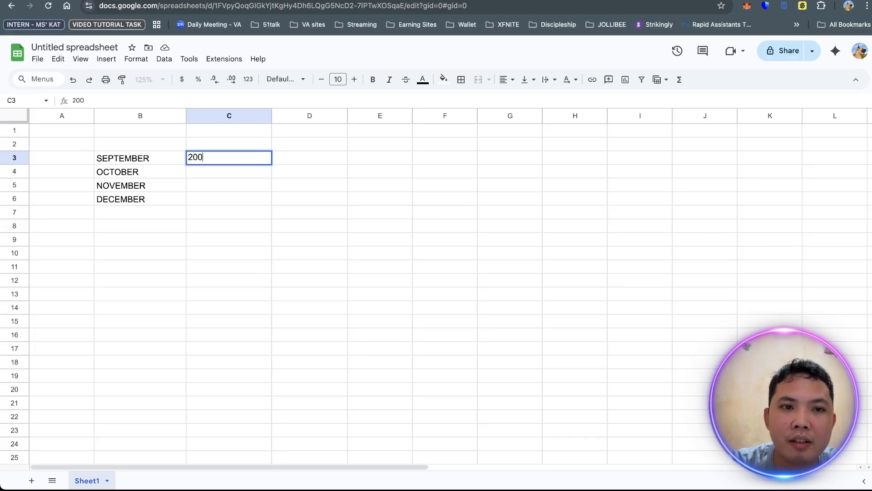
{"action": "key", "text": "Return"}
{"action": "type", "text": "300"}
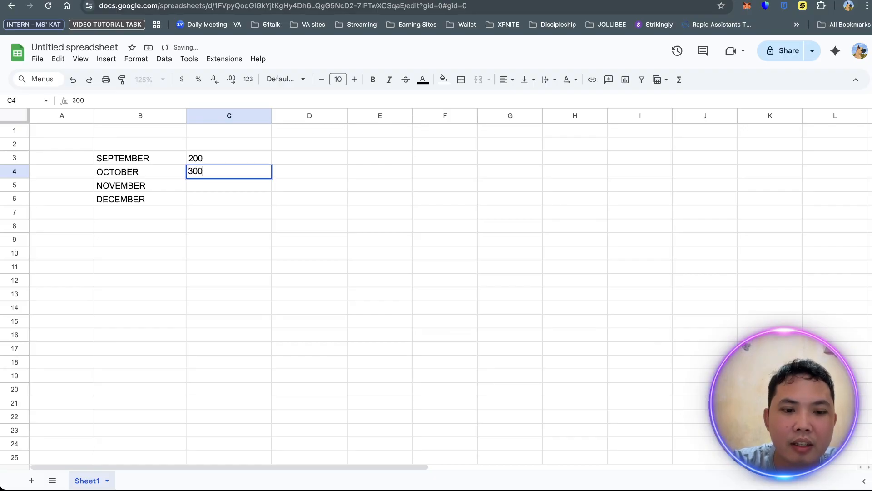
{"action": "key", "text": "Return"}
{"action": "type", "text": "250"}
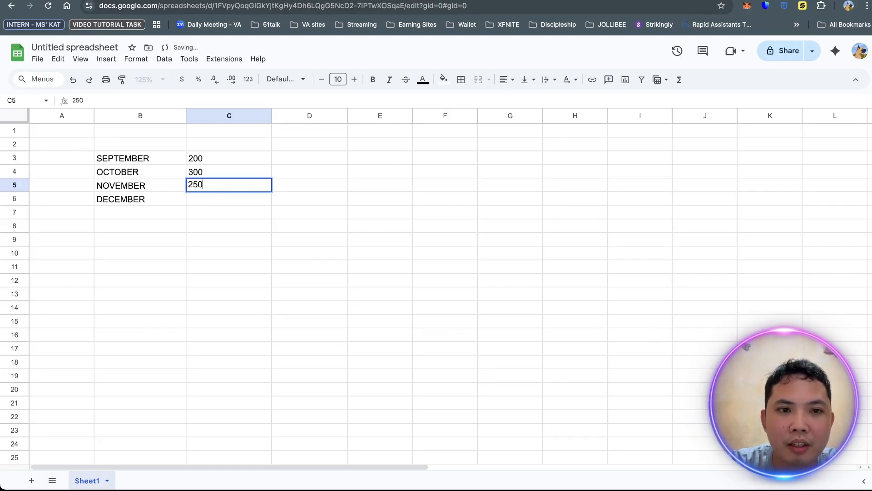
{"action": "key", "text": "Return"}
{"action": "type", "text": "500"}
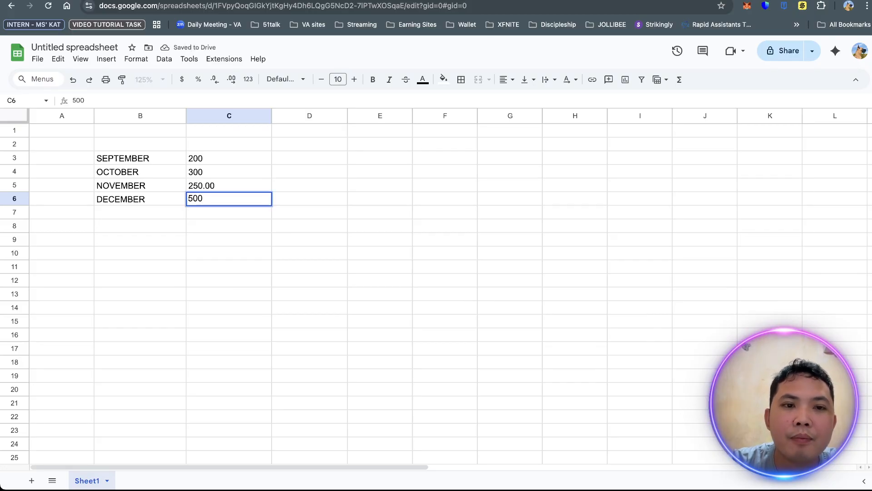
{"action": "key", "text": "Return"}
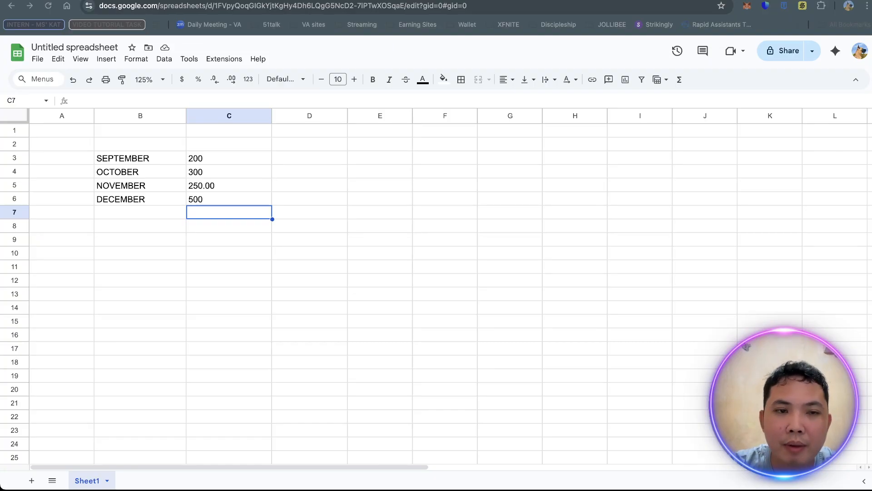
Insert a chart based on the months and amounts in B3:C6
{"action": "left_click", "coordinate": [140, 158]}
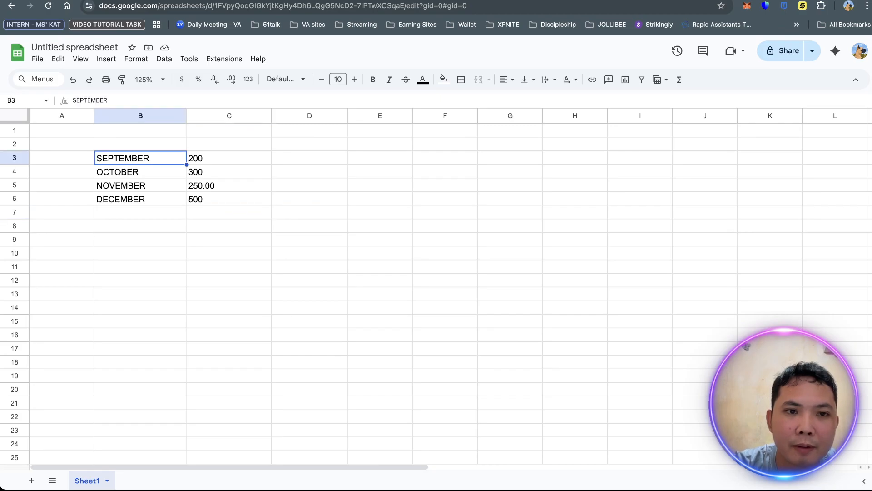
{"action": "key", "text": "shift+Right"}
{"action": "key", "text": "shift+Down"}
{"action": "key", "text": "shift+Down"}
{"action": "key", "text": "shift+Down"}
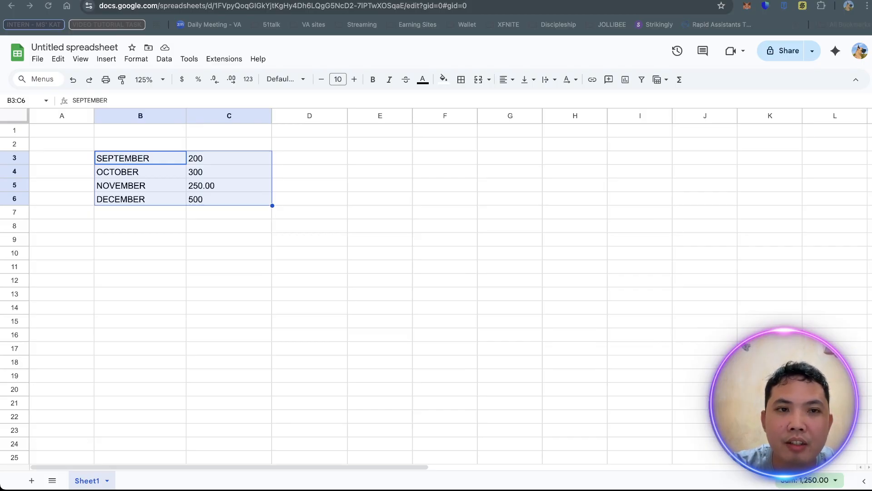
{"action": "left_click", "coordinate": [106, 59]}
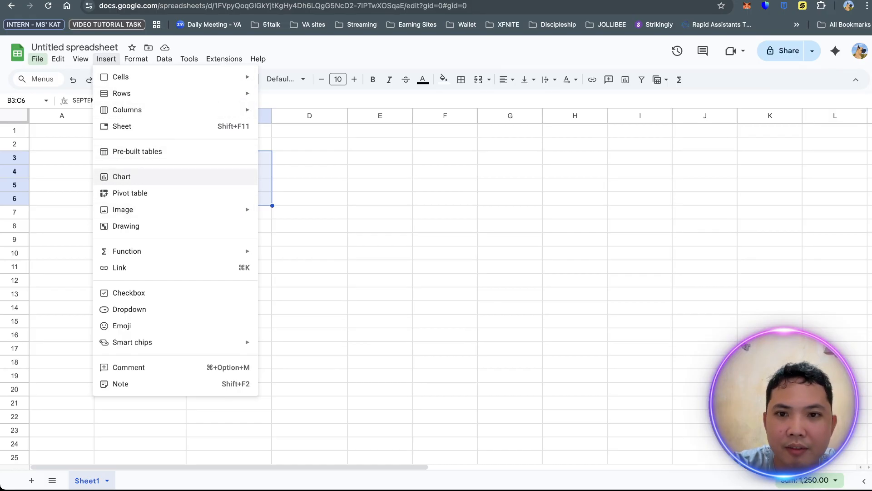
{"action": "left_click", "coordinate": [121, 177]}
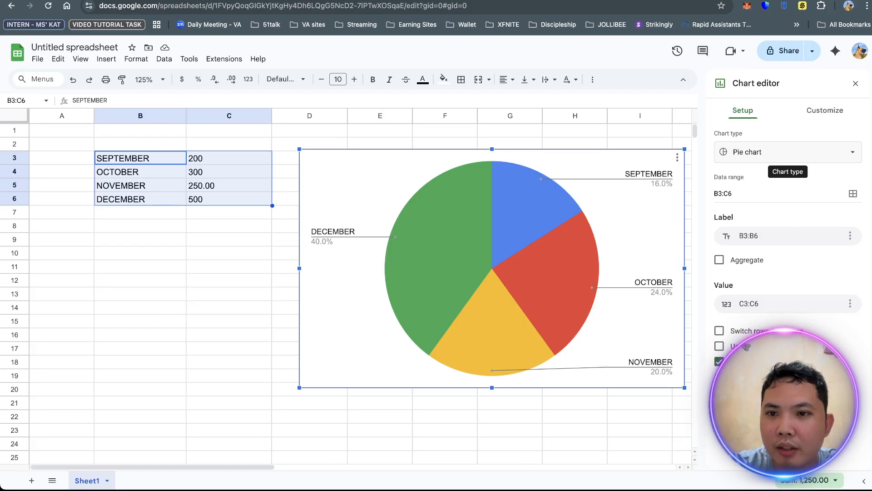
Look through the available chart types and change the chart to a line chart
{"action": "left_click", "coordinate": [788, 154]}
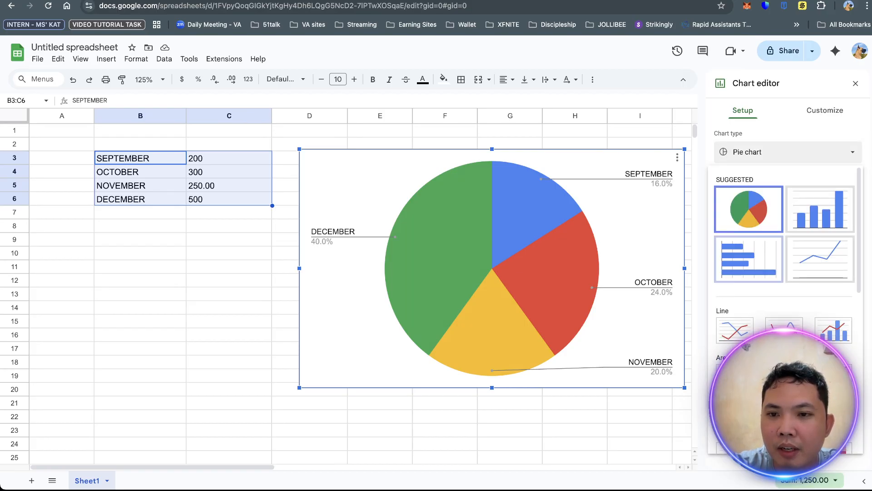
{"action": "scroll", "coordinate": [748, 266], "scroll_direction": "down", "scroll_amount": 1}
{"action": "scroll", "coordinate": [749, 266], "scroll_direction": "up", "scroll_amount": 1}
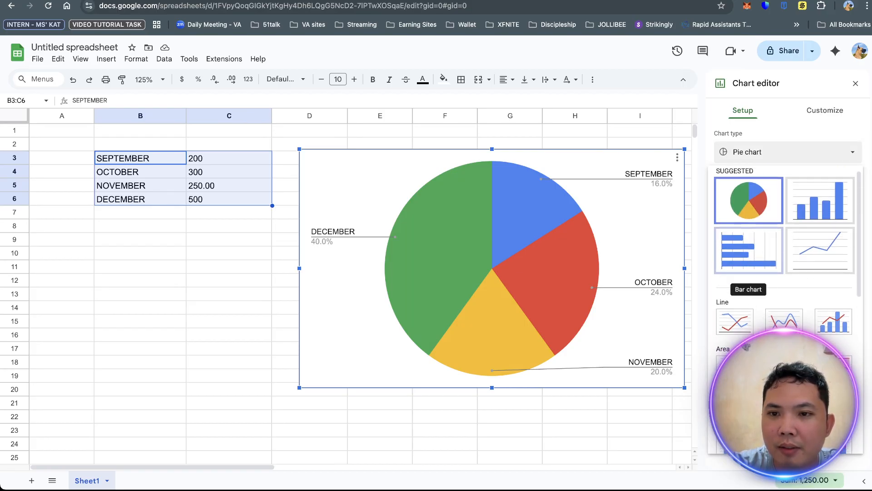
{"action": "scroll", "coordinate": [749, 266], "scroll_direction": "down", "scroll_amount": 1}
{"action": "scroll", "coordinate": [748, 279], "scroll_direction": "down", "scroll_amount": 3}
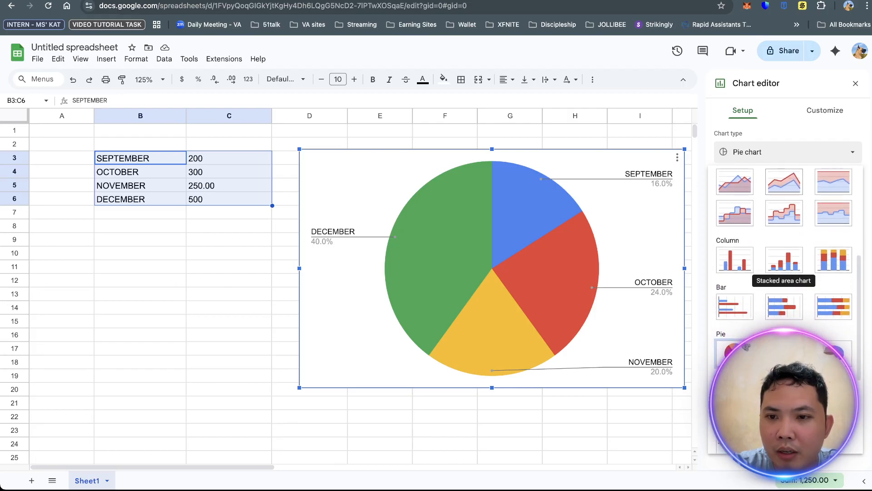
{"action": "scroll", "coordinate": [784, 263], "scroll_direction": "down", "scroll_amount": 2}
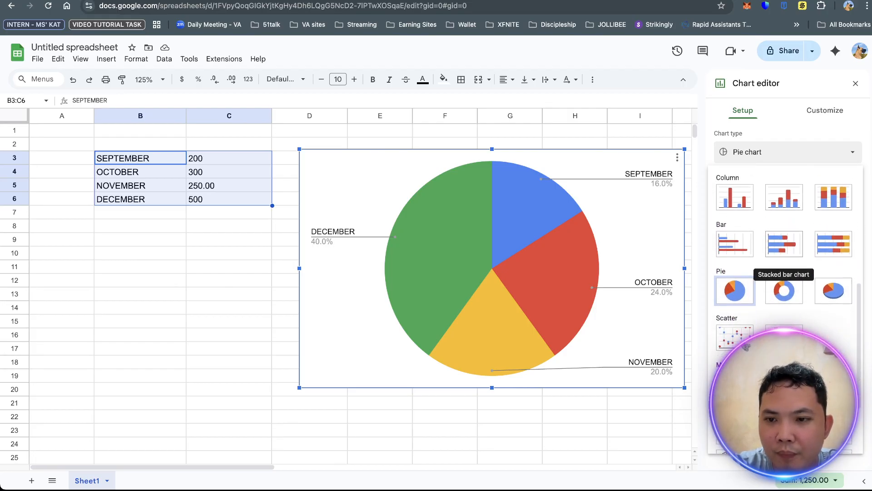
{"action": "scroll", "coordinate": [784, 261], "scroll_direction": "down", "scroll_amount": 1}
{"action": "scroll", "coordinate": [784, 259], "scroll_direction": "up", "scroll_amount": 7}
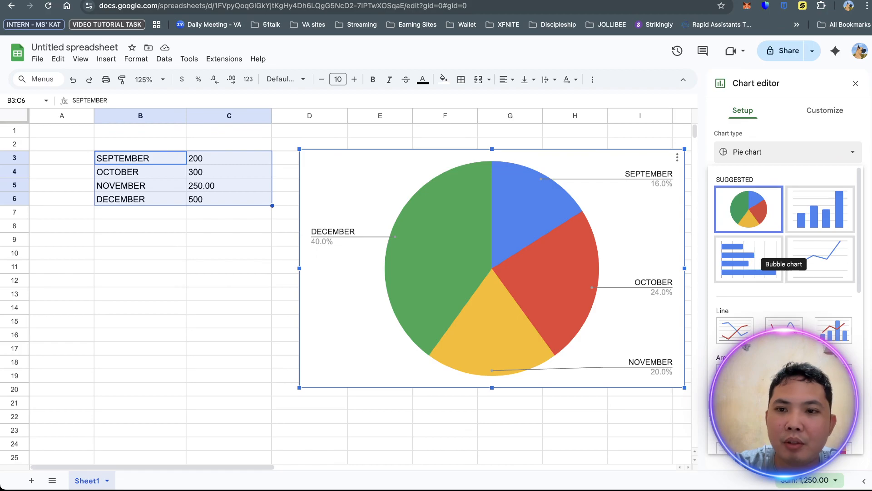
{"action": "scroll", "coordinate": [784, 259], "scroll_direction": "down", "scroll_amount": 2}
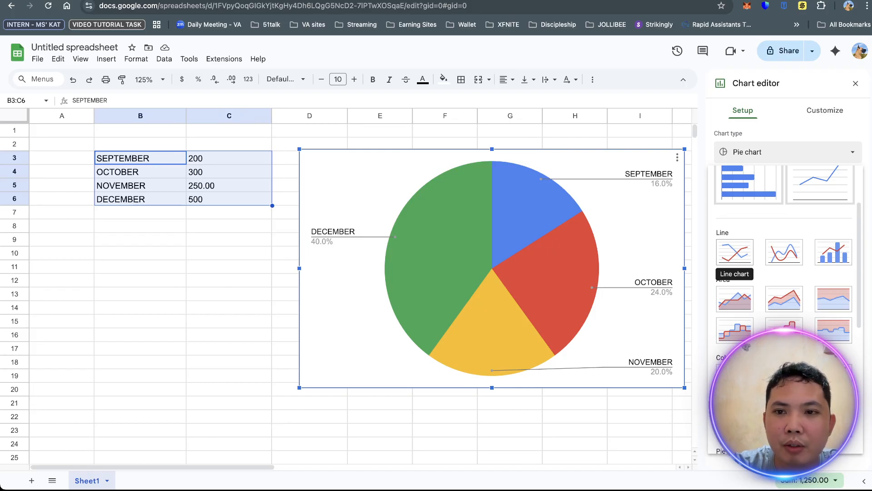
{"action": "left_click", "coordinate": [735, 252]}
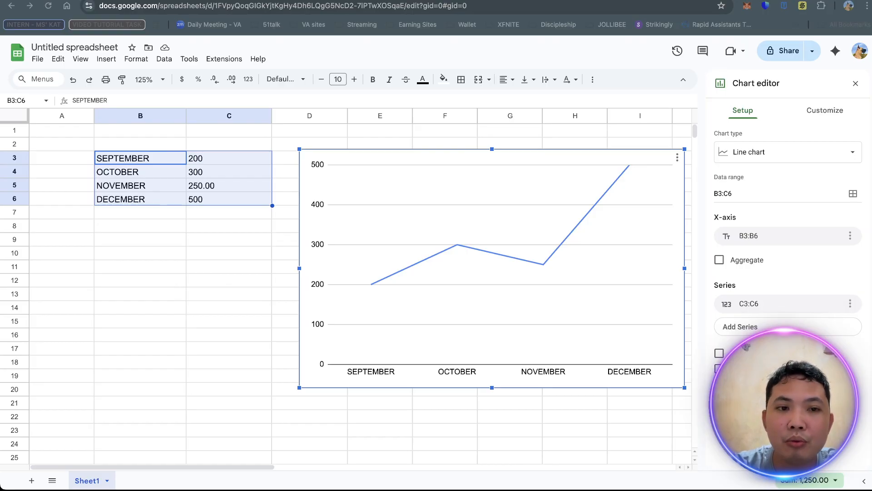
Try a red background in the chart style settings, and settle on light yellow for the line chart's background color
{"action": "left_click", "coordinate": [824, 110]}
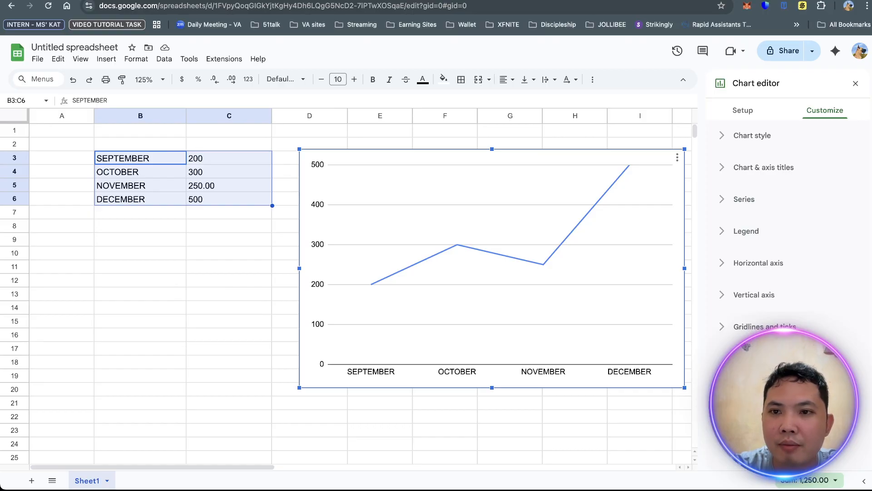
{"action": "left_click", "coordinate": [752, 136]}
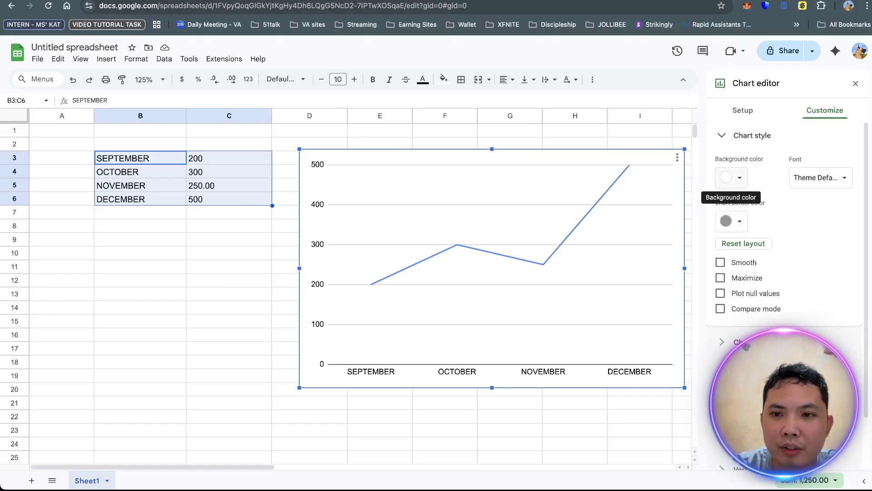
{"action": "left_click", "coordinate": [732, 177]}
{"action": "scroll", "coordinate": [730, 178], "scroll_direction": "up", "scroll_amount": 1}
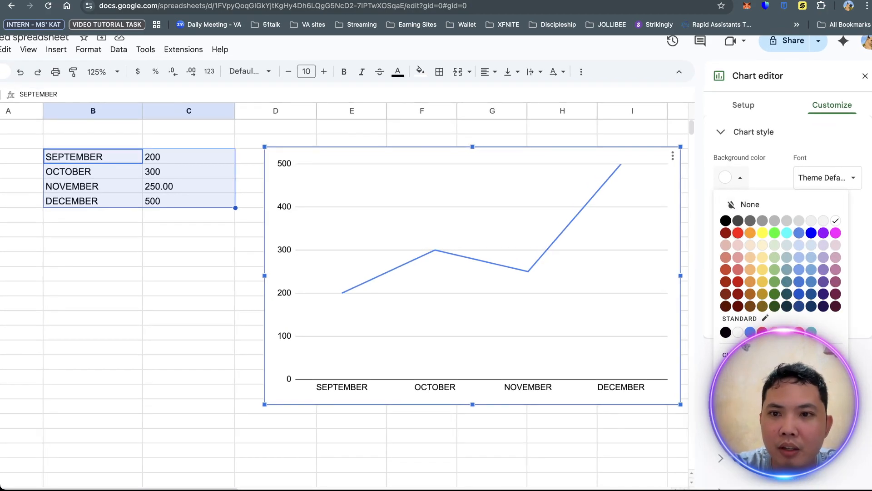
{"action": "left_click", "coordinate": [738, 232]}
{"action": "left_click", "coordinate": [731, 178]}
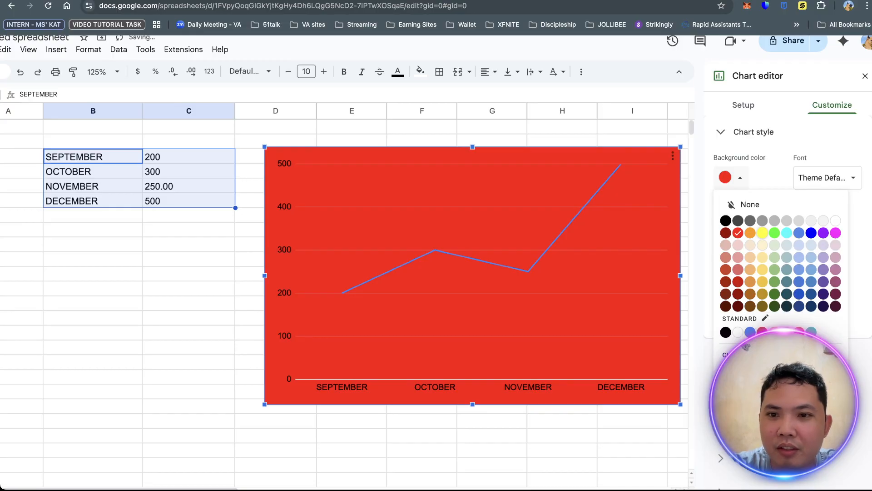
{"action": "left_click", "coordinate": [762, 244]}
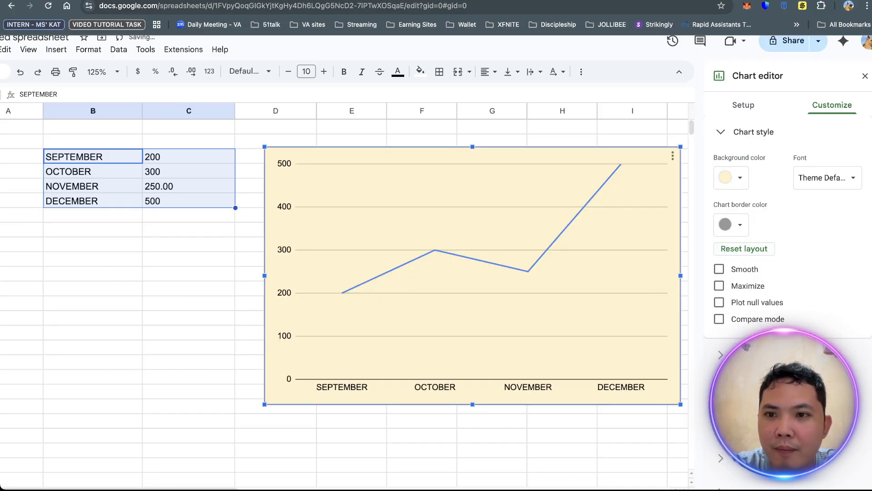
Give the chart the title SALES IN 2025
{"action": "scroll", "coordinate": [473, 276], "scroll_direction": "down", "scroll_amount": 2}
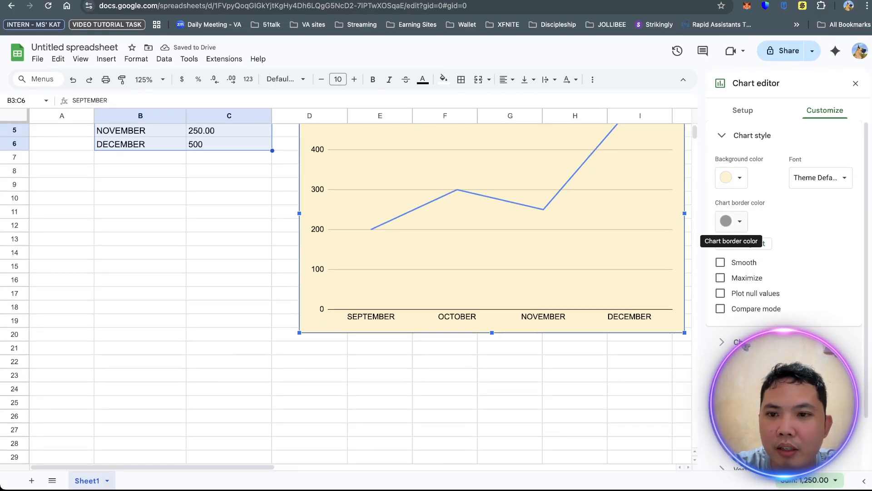
{"action": "scroll", "coordinate": [345, 290], "scroll_direction": "up", "scroll_amount": 2}
{"action": "scroll", "coordinate": [784, 227], "scroll_direction": "down", "scroll_amount": 2}
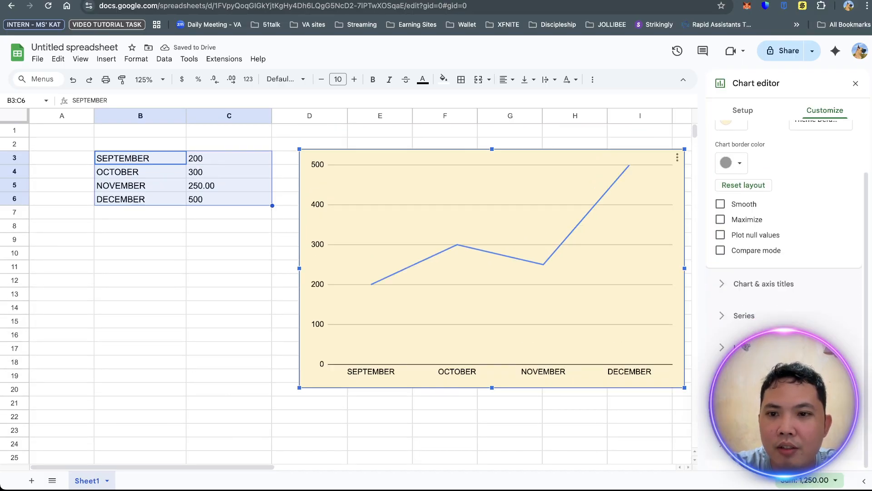
{"action": "left_click", "coordinate": [763, 283]}
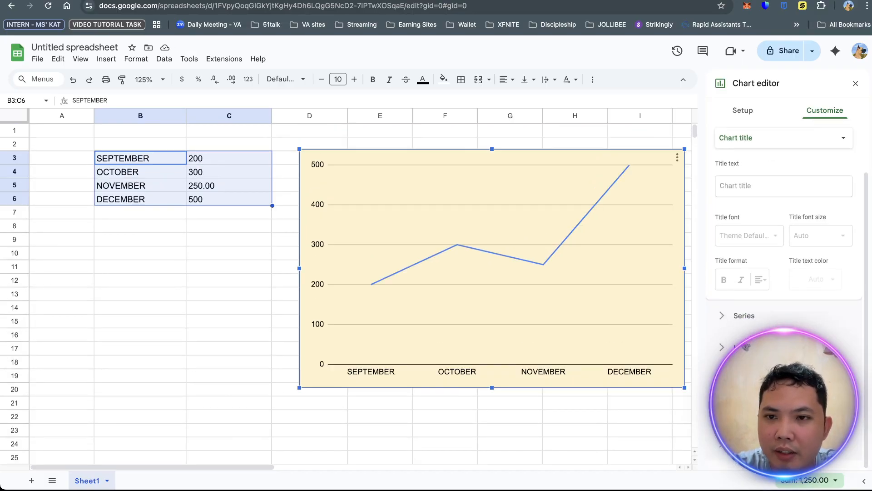
{"action": "scroll", "coordinate": [783, 227], "scroll_direction": "up", "scroll_amount": 1}
{"action": "left_click", "coordinate": [784, 217]}
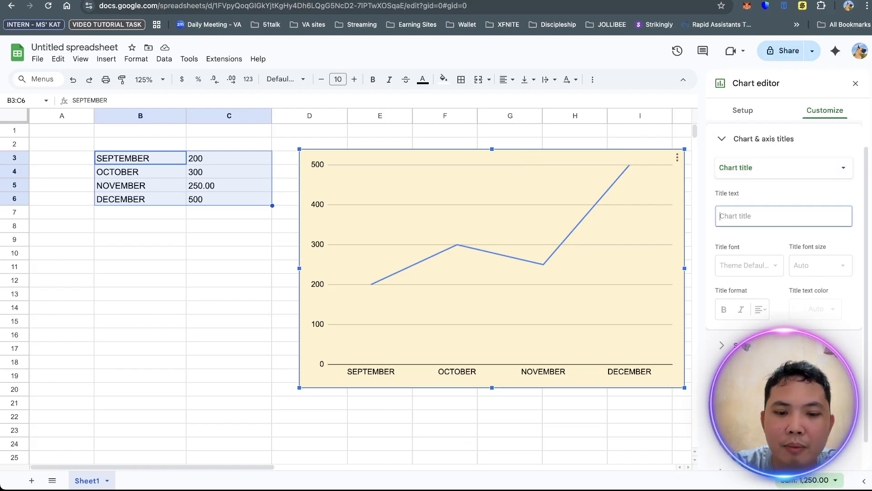
{"action": "type", "text": "SALES"}
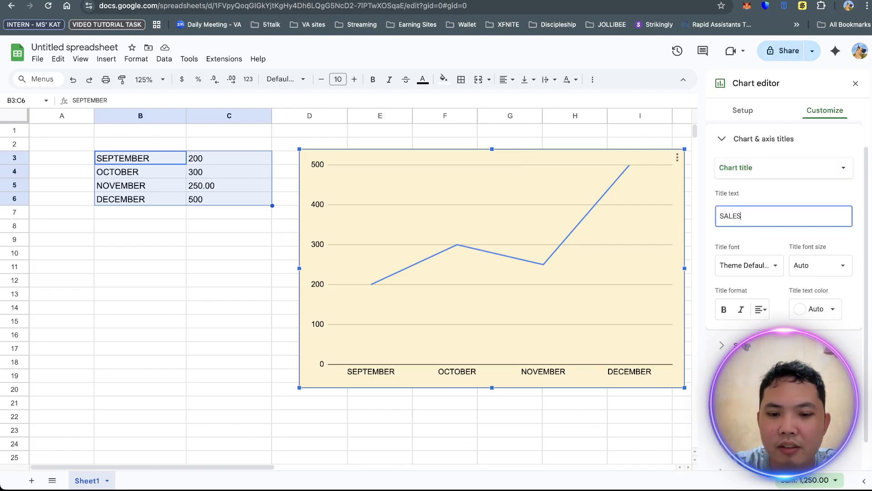
{"action": "type", "text": " IN "}
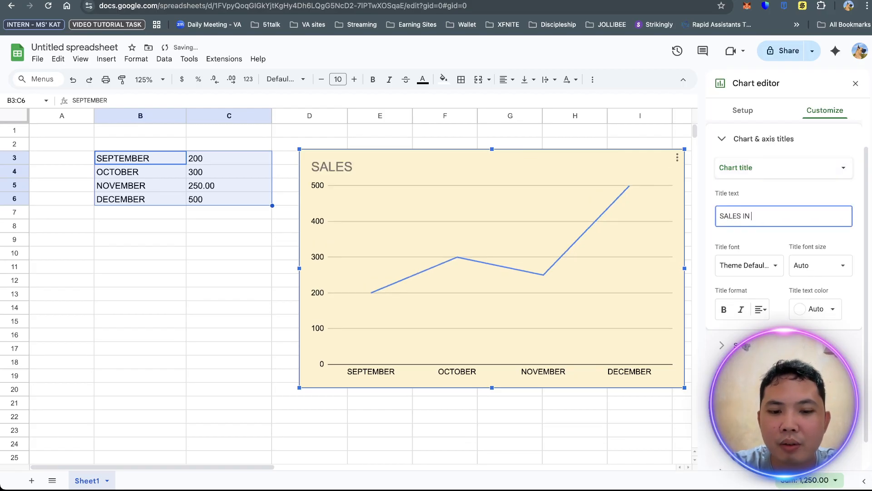
{"action": "type", "text": "2025"}
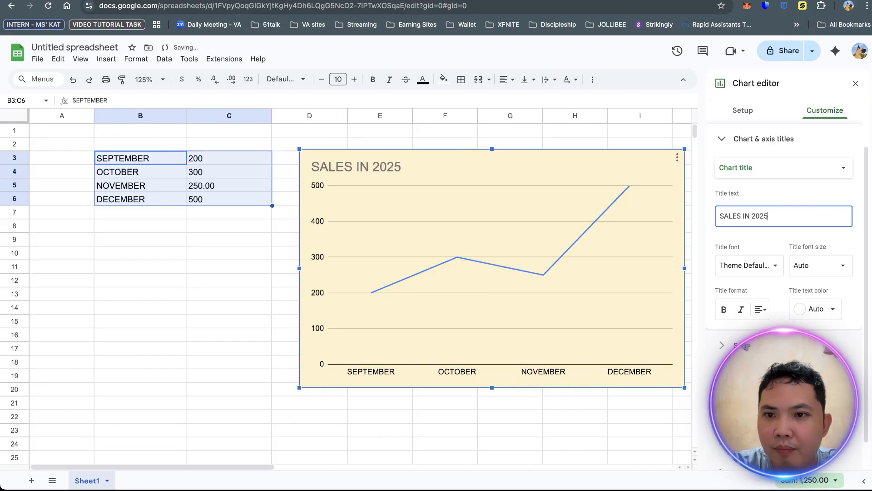
{"action": "key", "text": "Return"}
Look through the chart's series, legend, horizontal axis, vertical axis, and gridlines and ticks settings, and close the chart editor
{"action": "scroll", "coordinate": [745, 272], "scroll_direction": "down", "scroll_amount": 1}
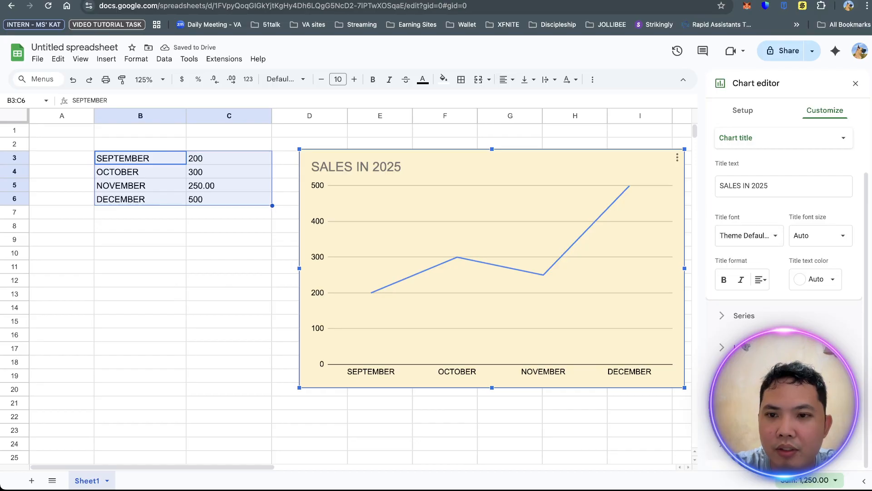
{"action": "left_click", "coordinate": [744, 315]}
{"action": "scroll", "coordinate": [744, 314], "scroll_direction": "down", "scroll_amount": 1}
{"action": "scroll", "coordinate": [745, 346], "scroll_direction": "down", "scroll_amount": 2}
{"action": "scroll", "coordinate": [745, 346], "scroll_direction": "up", "scroll_amount": 3}
{"action": "scroll", "coordinate": [745, 346], "scroll_direction": "down", "scroll_amount": 4}
{"action": "left_click", "coordinate": [745, 378]}
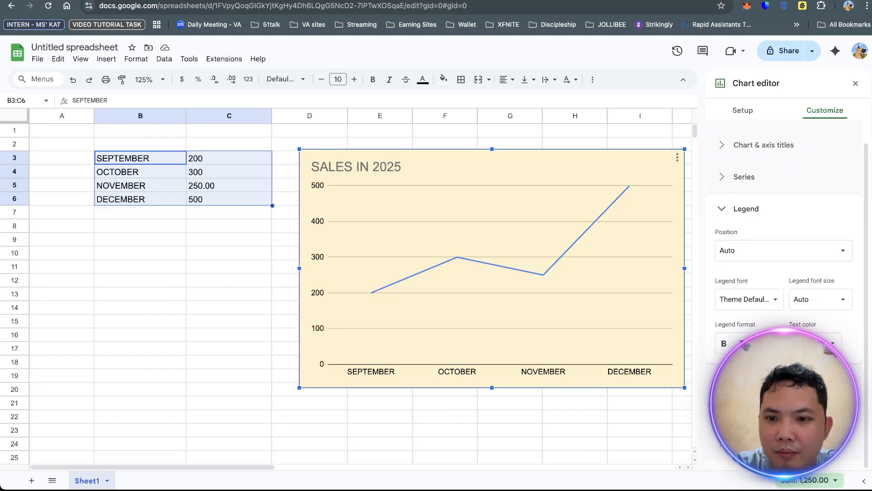
{"action": "left_click", "coordinate": [758, 379]}
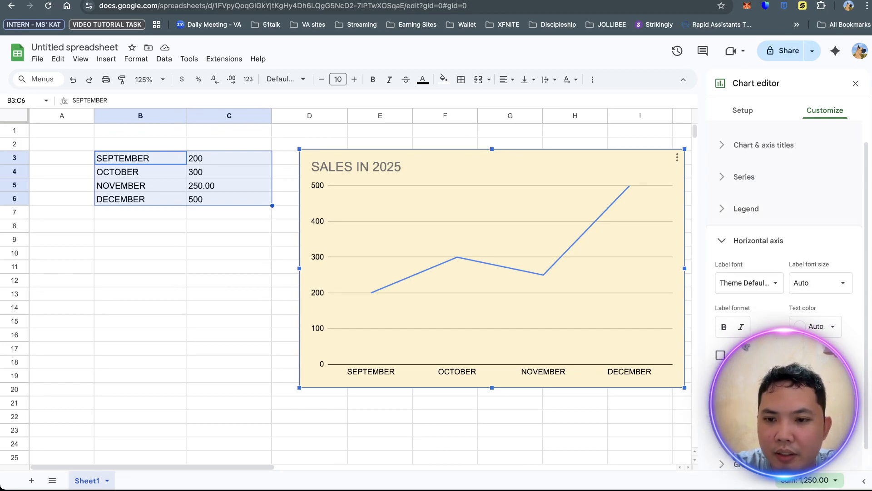
{"action": "scroll", "coordinate": [758, 378], "scroll_direction": "down", "scroll_amount": 1}
{"action": "left_click", "coordinate": [754, 414]}
{"action": "scroll", "coordinate": [754, 414], "scroll_direction": "down", "scroll_amount": 2}
{"action": "left_click", "coordinate": [760, 444]}
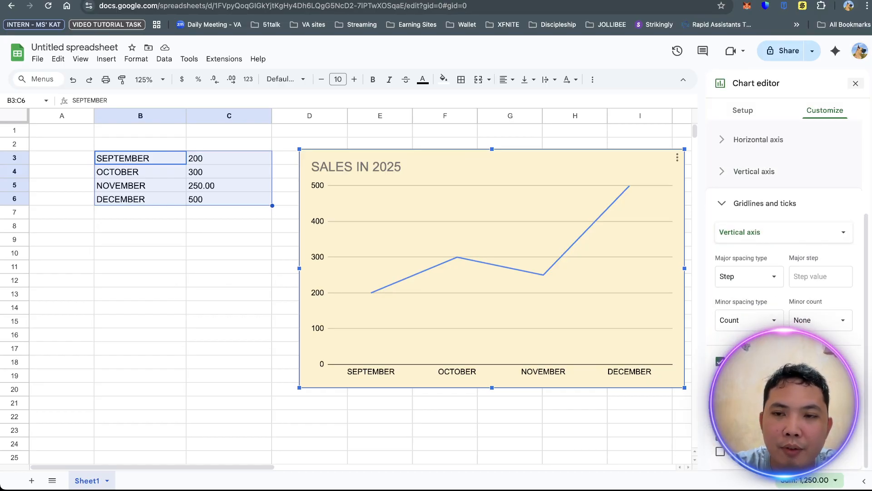
{"action": "left_click", "coordinate": [855, 83]}
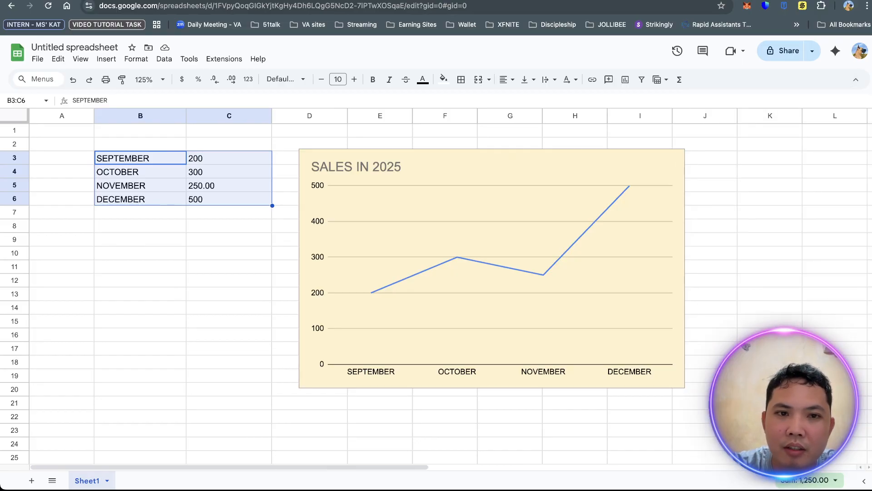
Move the chart beneath the monthly data, aligning its left edge with column B, and deselect it
{"action": "left_click", "coordinate": [492, 268]}
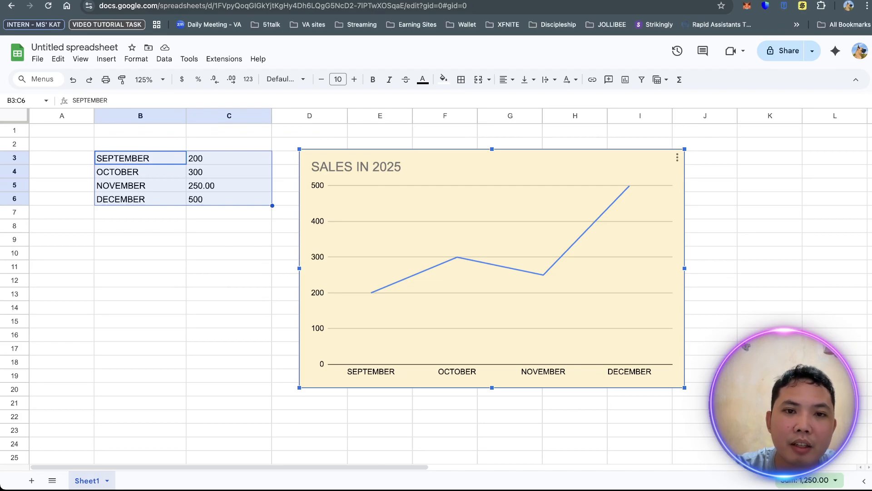
{"action": "left_click_drag", "start_coordinate": [491, 241], "coordinate": [284, 295]}
{"action": "left_click", "coordinate": [310, 144]}
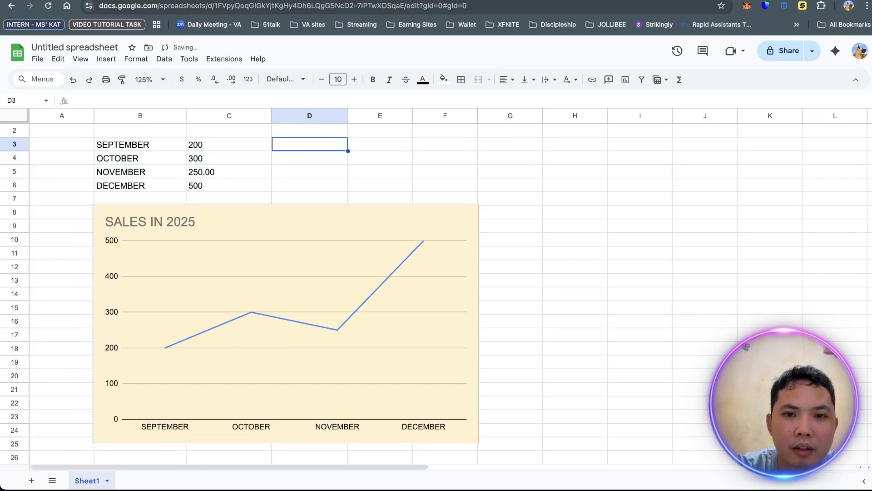
Shrink the chart to span about columns B to D and move it up to row 8, just below the monthly data
{"action": "left_click", "coordinate": [291, 296]}
{"action": "left_click_drag", "start_coordinate": [479, 204], "coordinate": [369, 272]}
{"action": "left_click", "coordinate": [392, 294]}
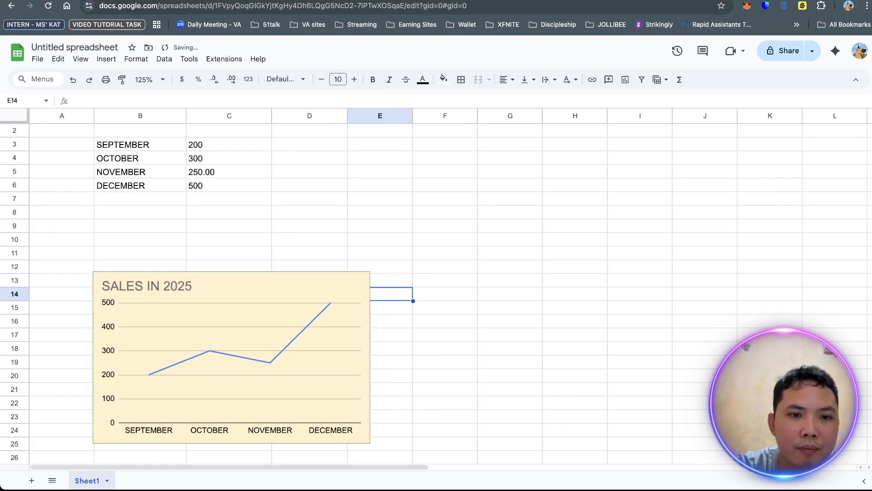
{"action": "left_click", "coordinate": [299, 313]}
{"action": "left_click_drag", "start_coordinate": [300, 314], "coordinate": [302, 248]}
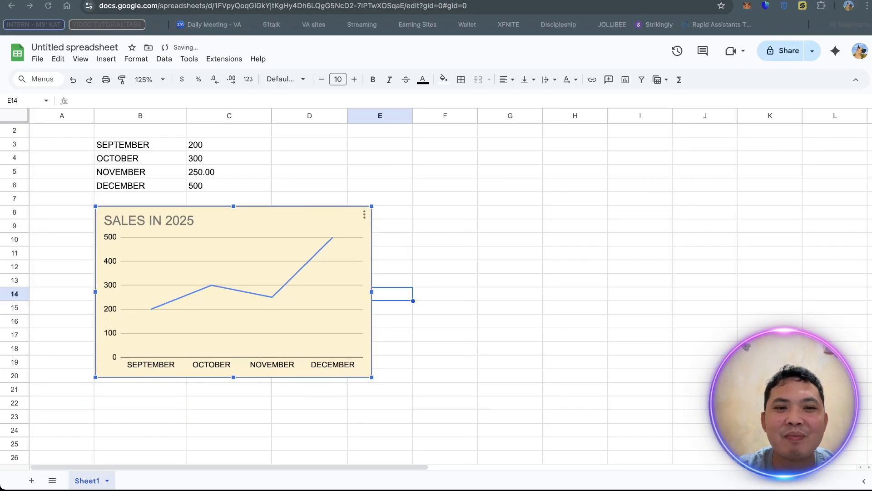